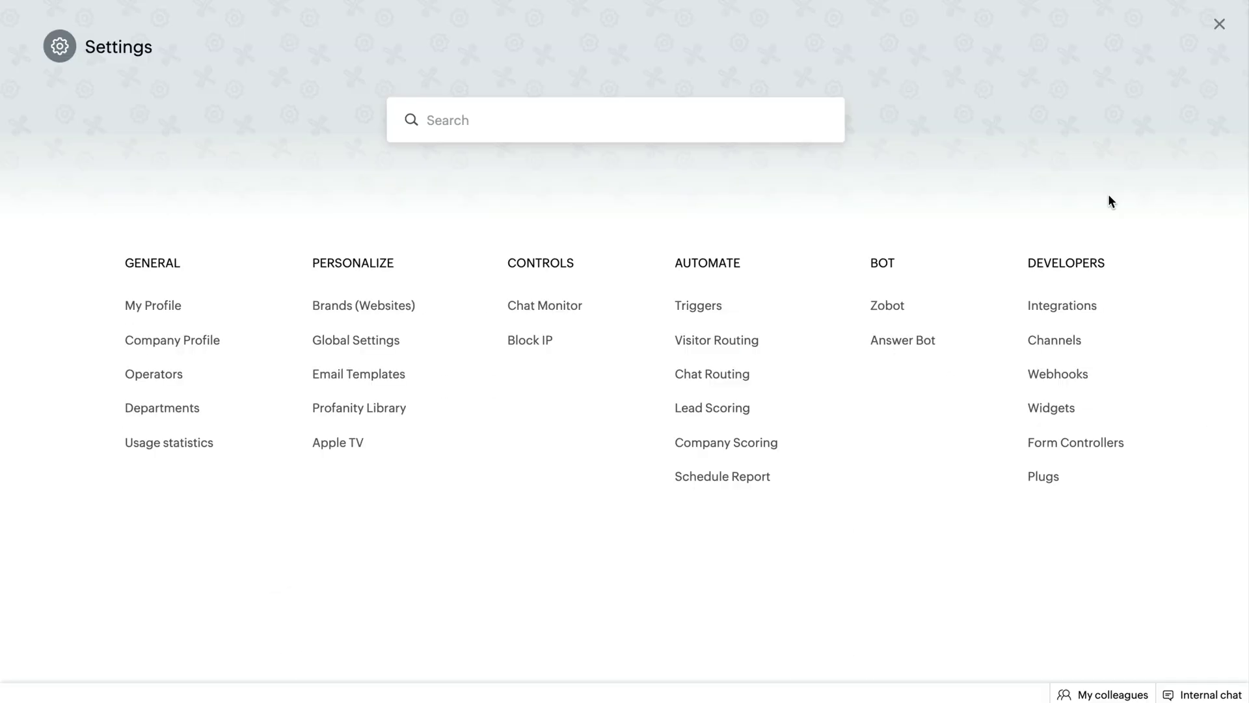
Step: Create a Scripts-based form controller named Zylker, which opens its Submit Handler script
click(1079, 444)
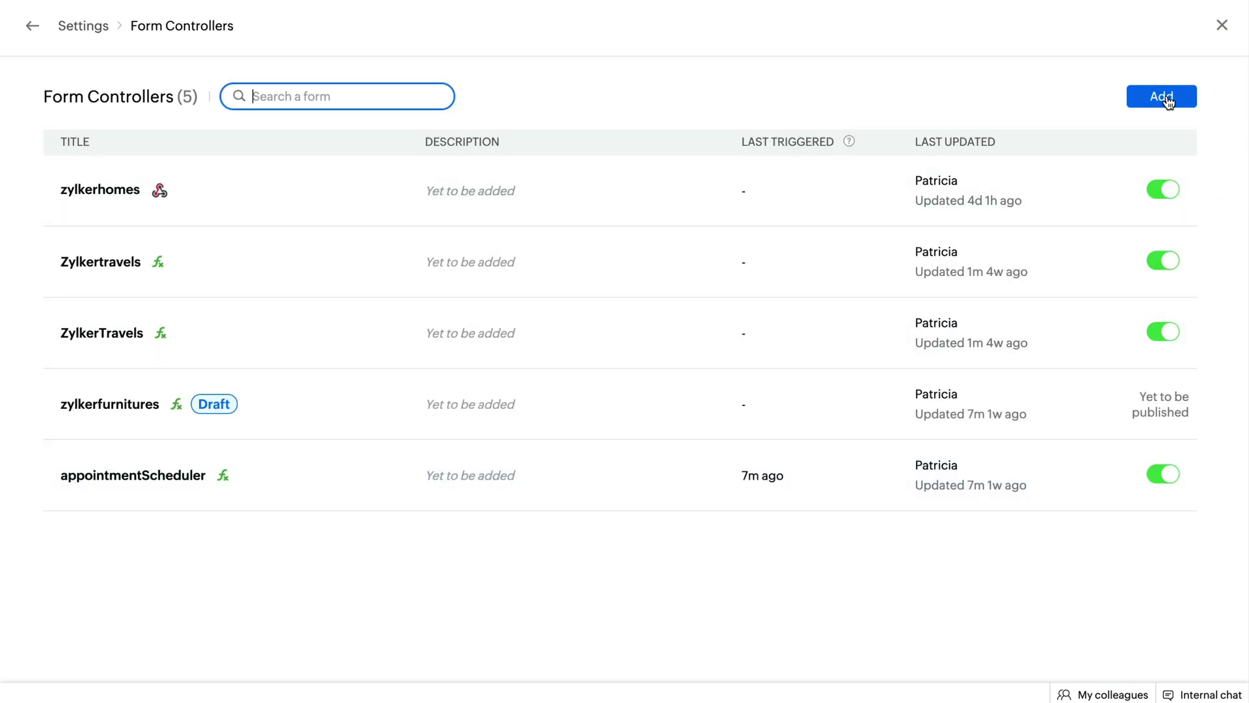
click(1166, 96)
text(Zylker)
scroll(979, 338, down, 5)
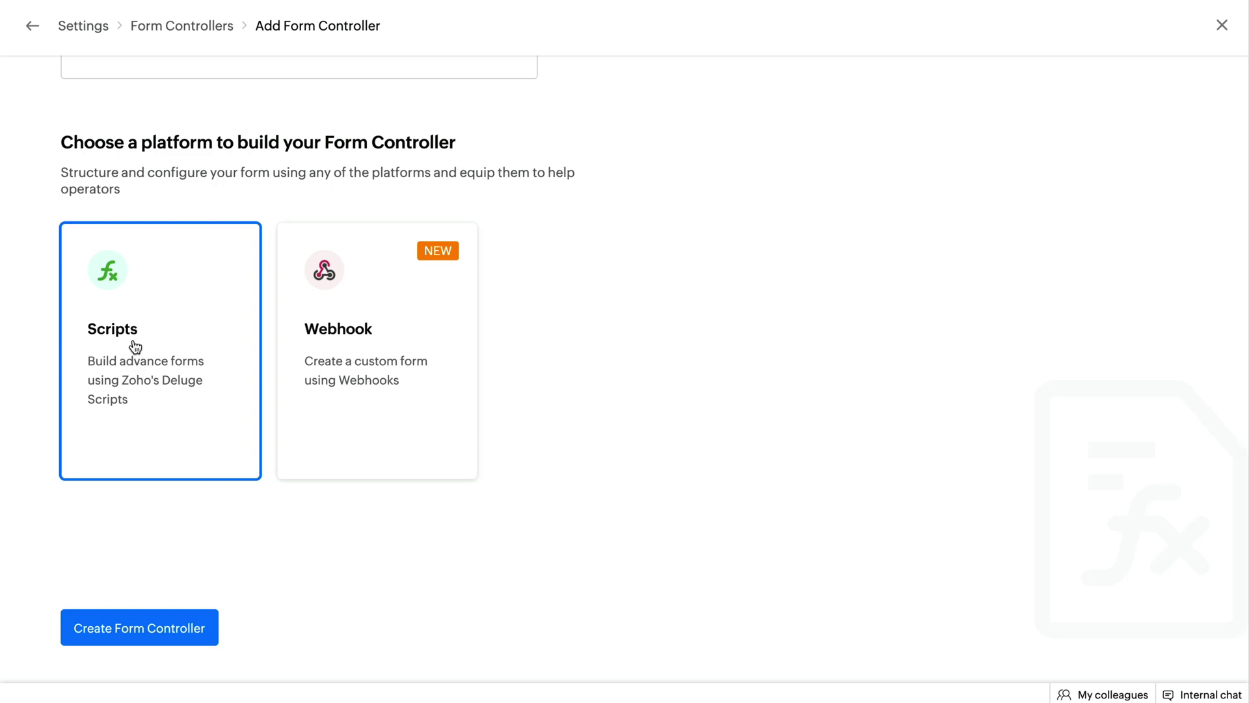
click(154, 623)
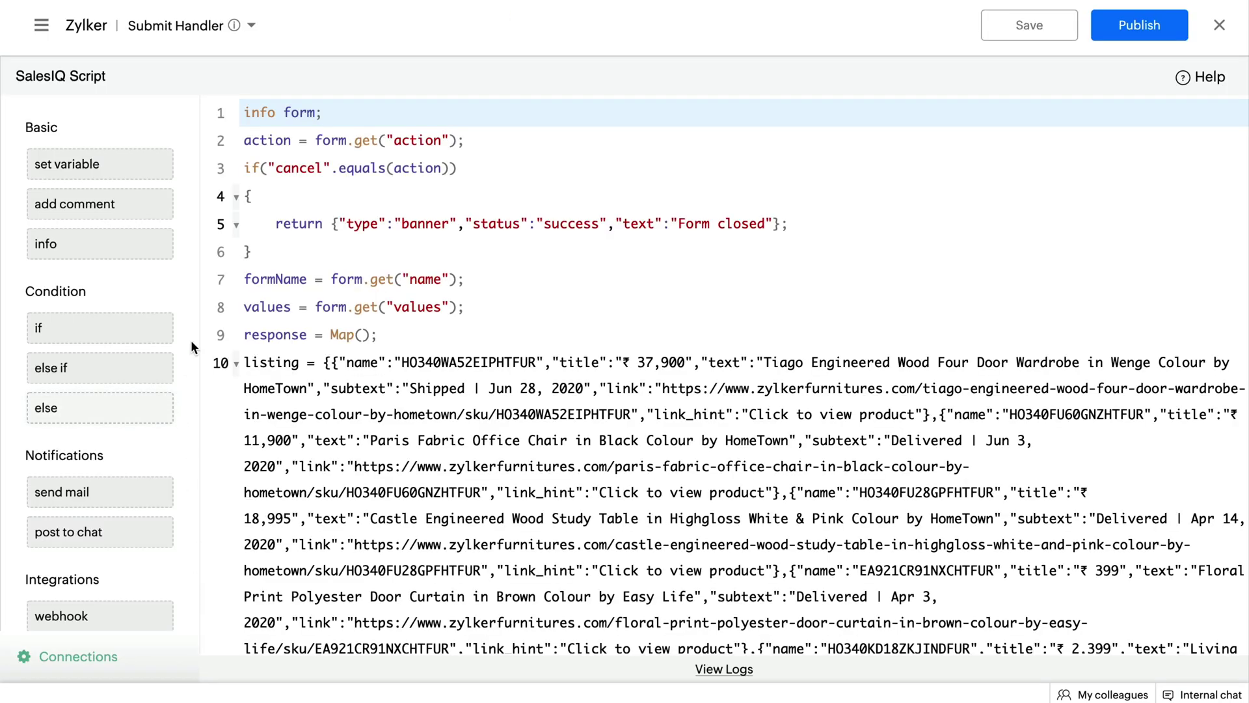
Step: Switch the Zylker editor to the Dynamic Field Handler script with its countries list
click(190, 31)
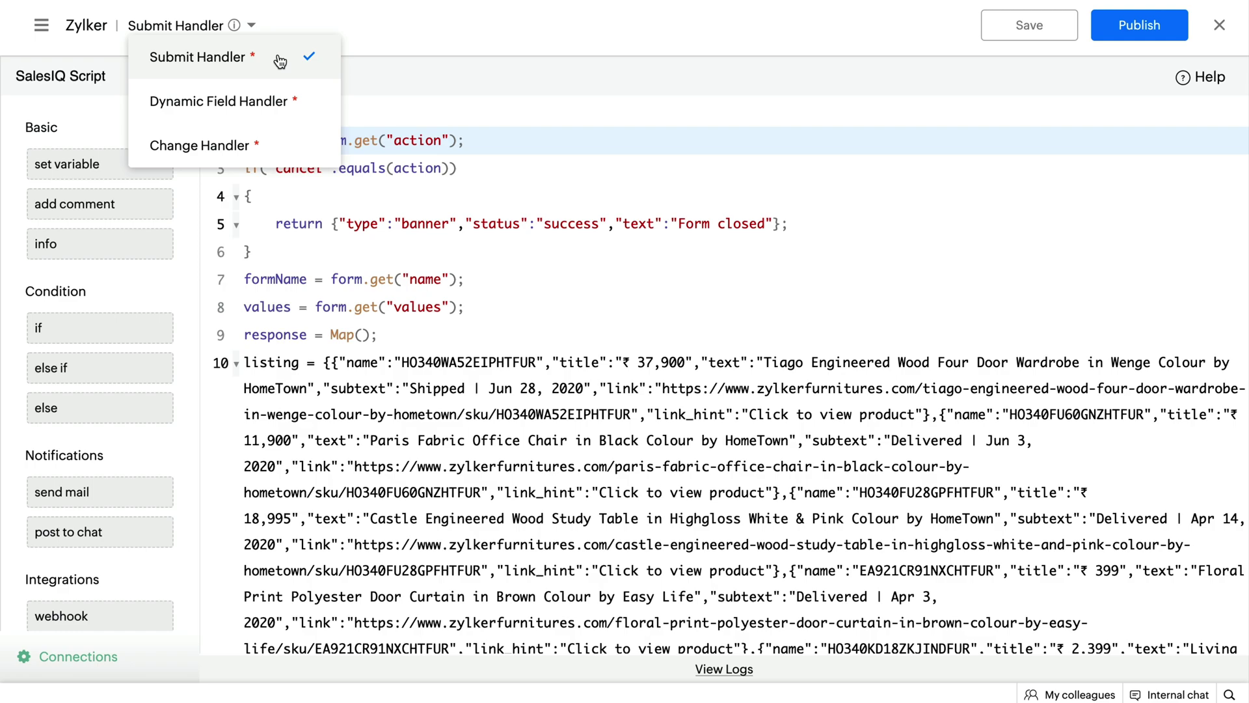
click(315, 100)
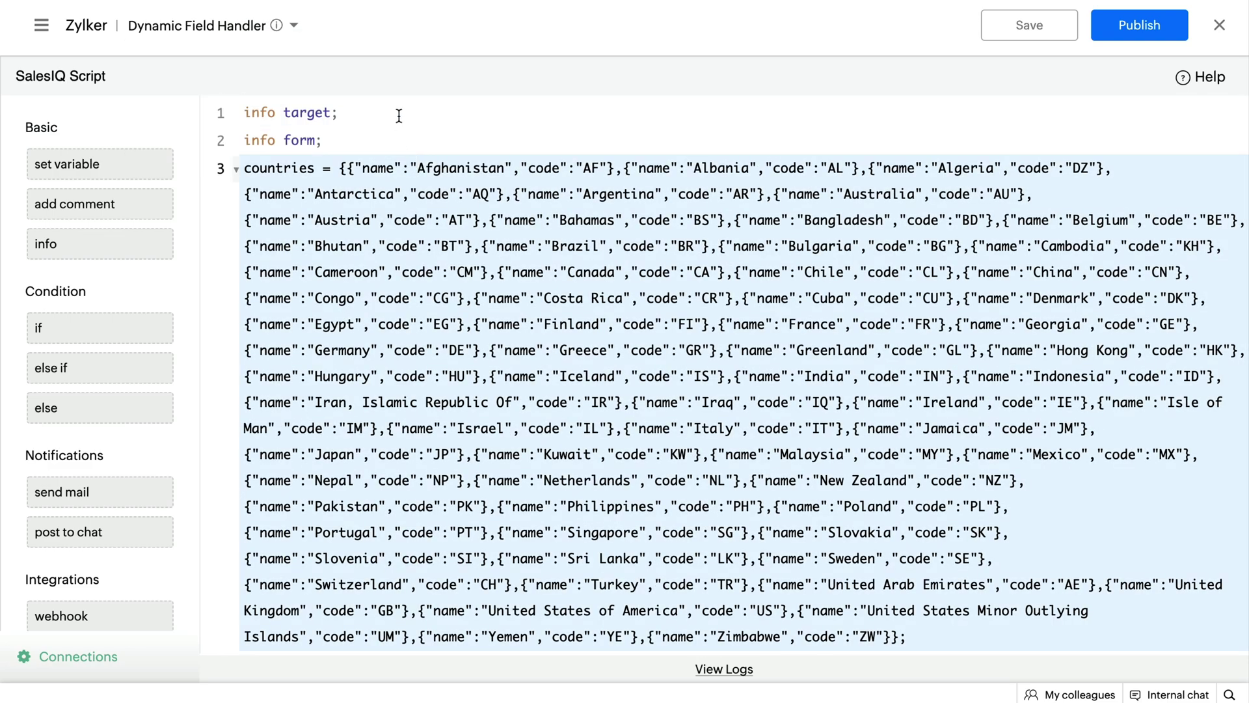
click(399, 115)
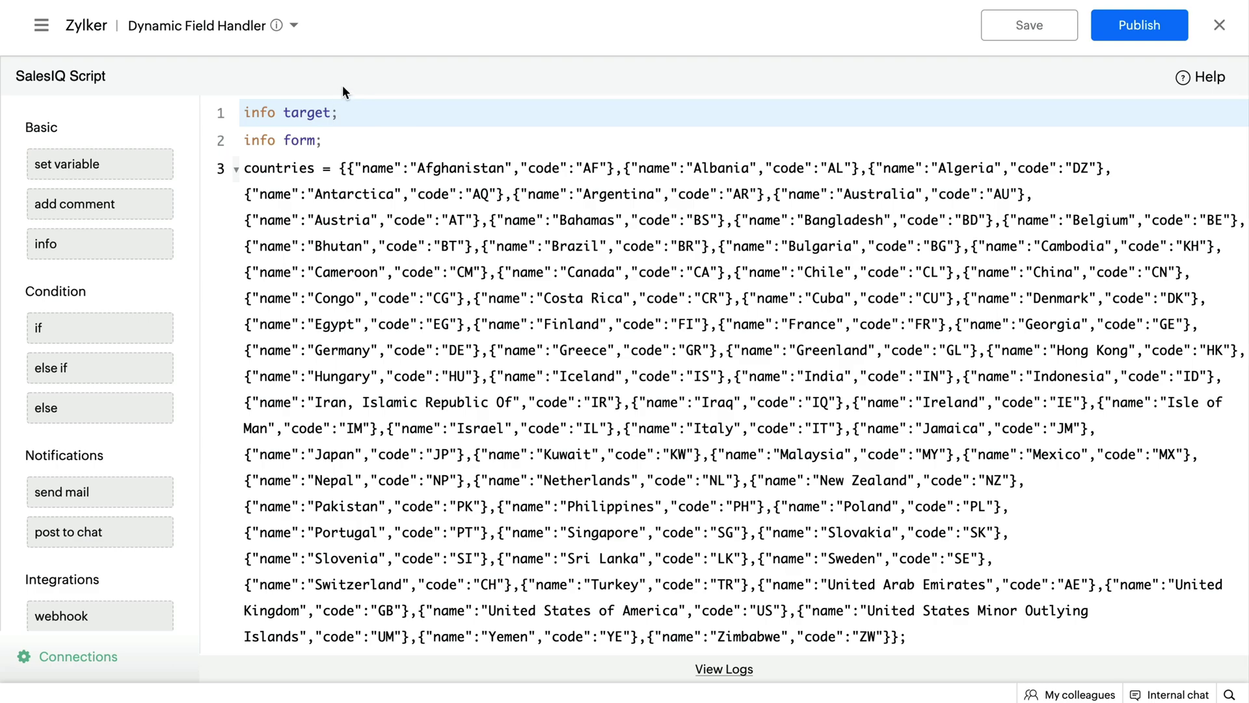
Step: Look through the Change Handler script's product listing, then return to the Submit Handler script
click(242, 26)
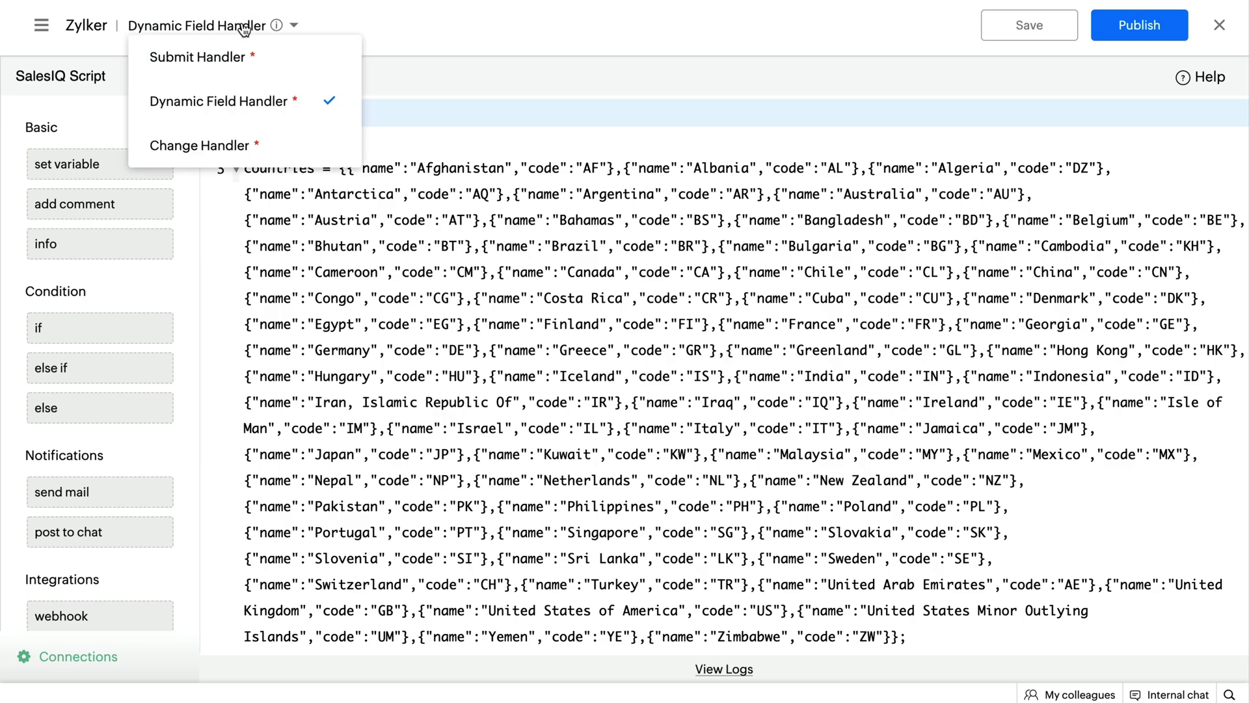
click(236, 142)
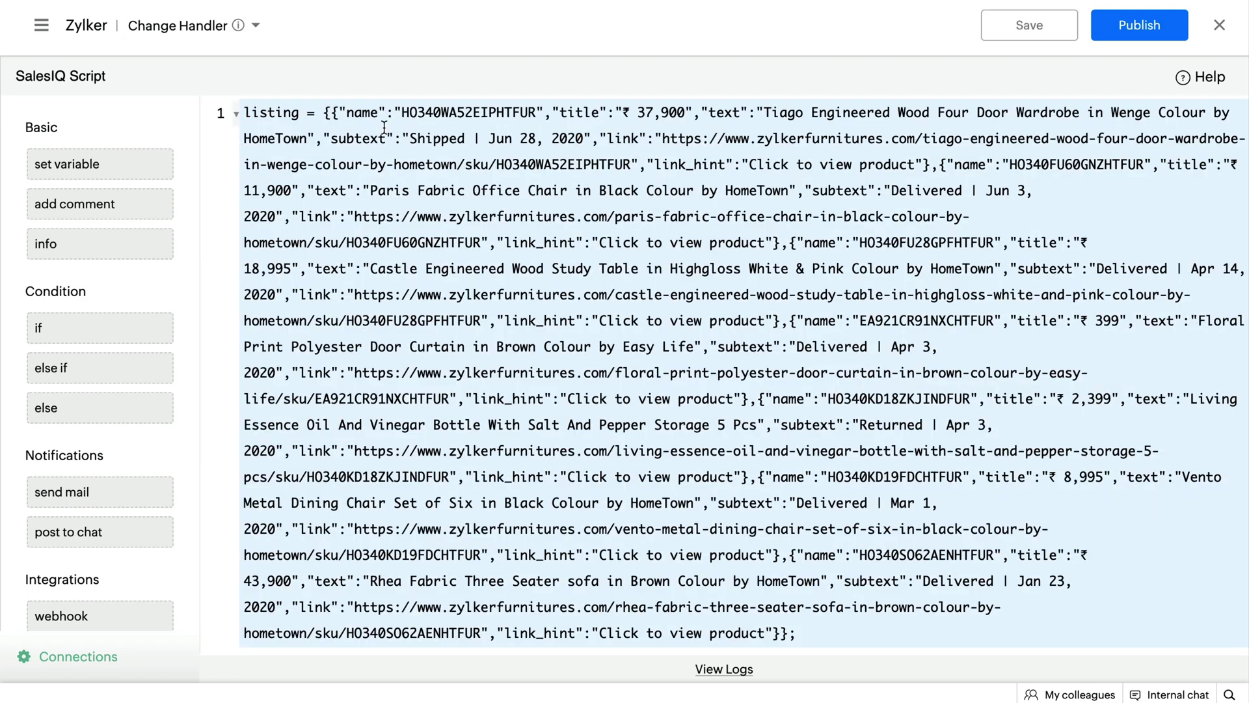
click(384, 130)
scroll(387, 120, down, 1)
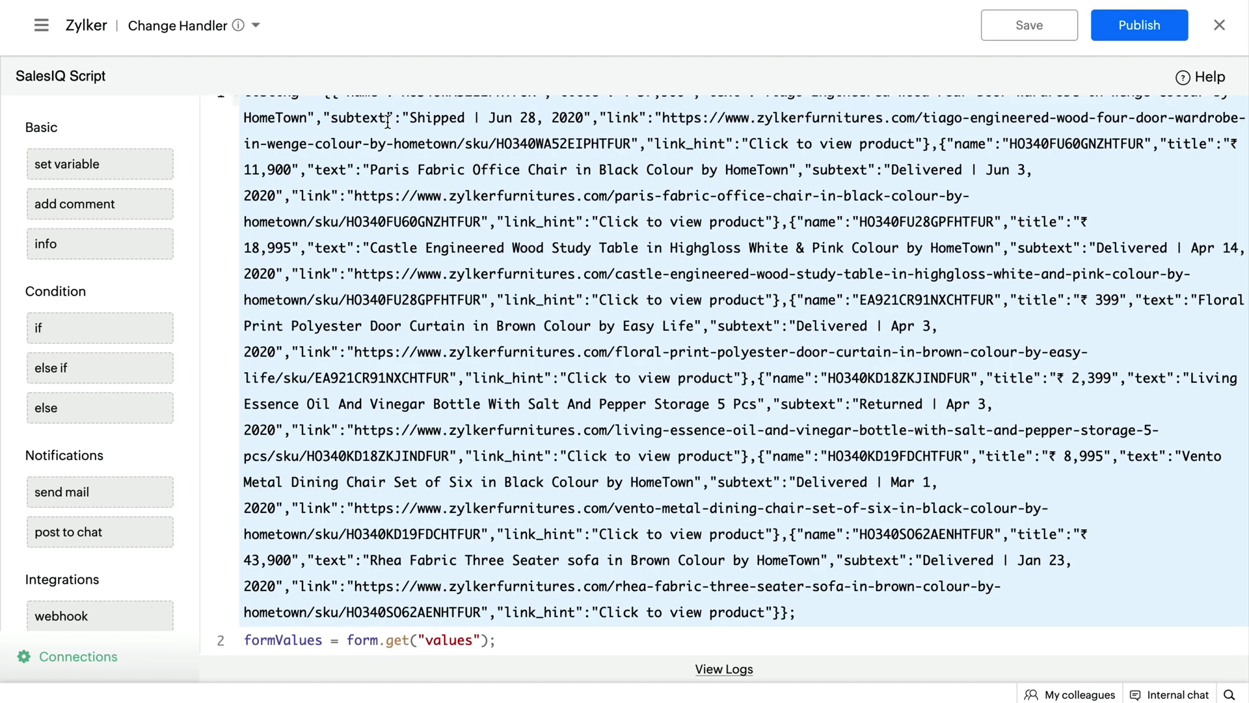
scroll(387, 120, up, 1)
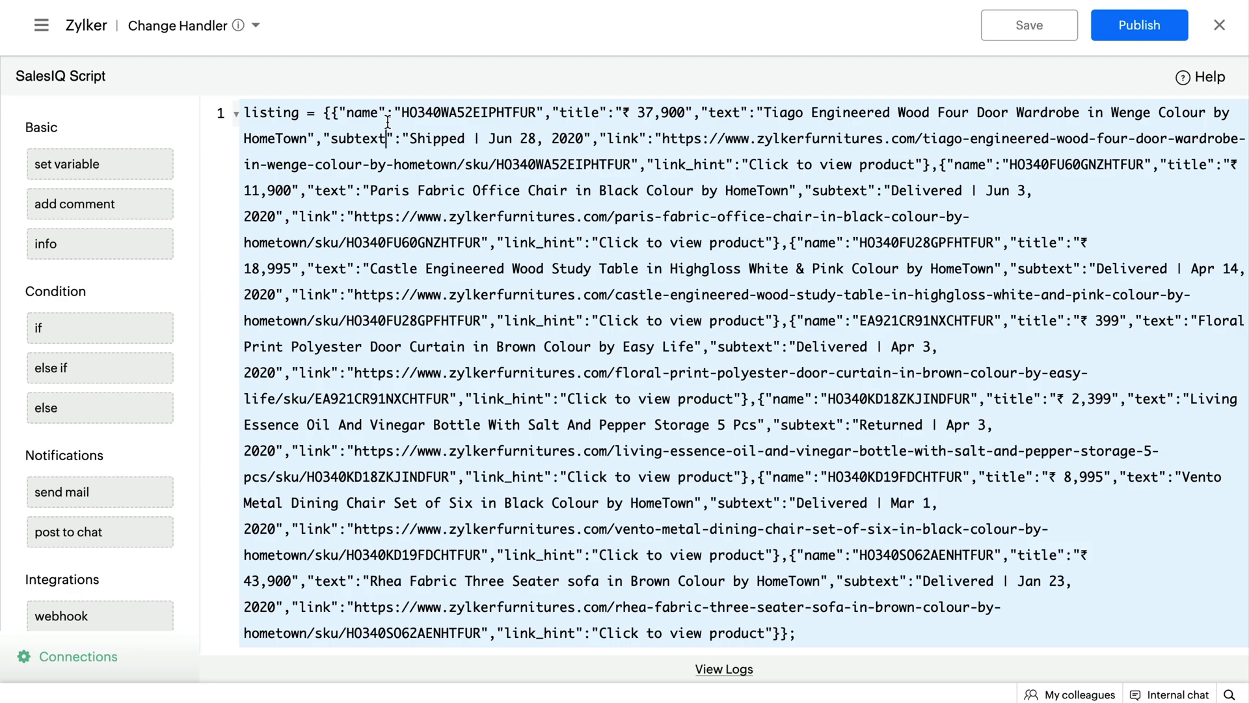
click(215, 39)
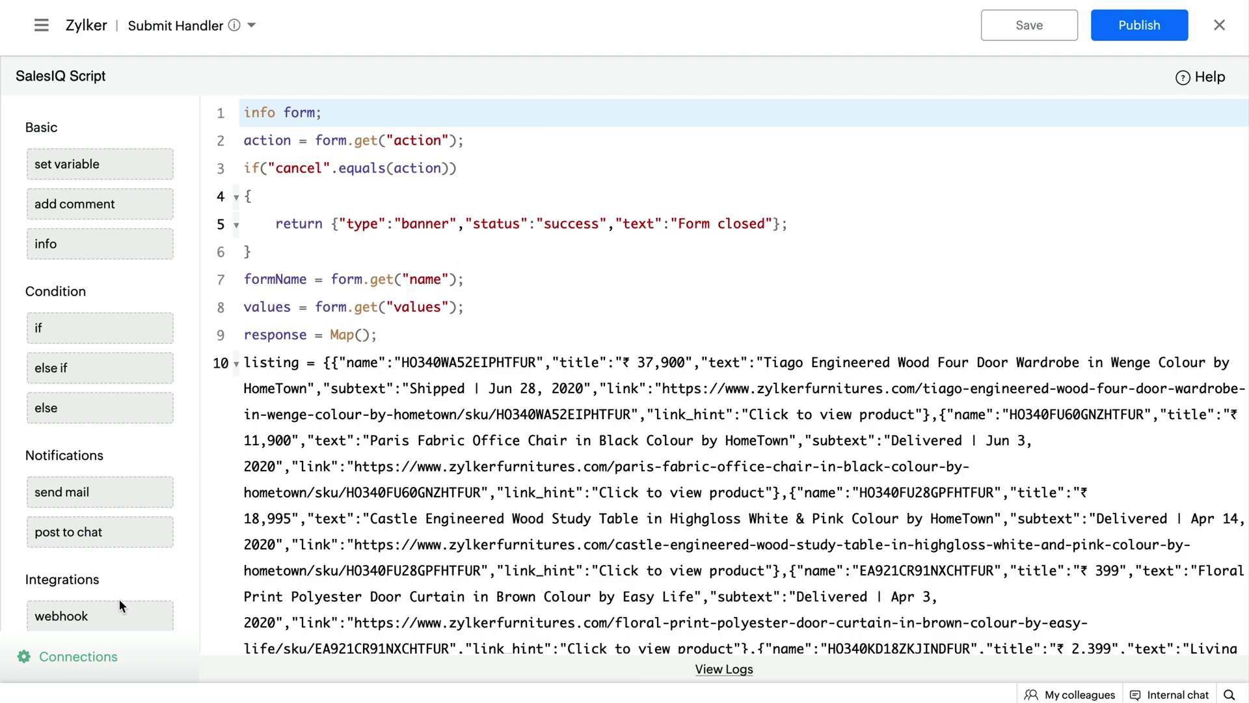
click(93, 654)
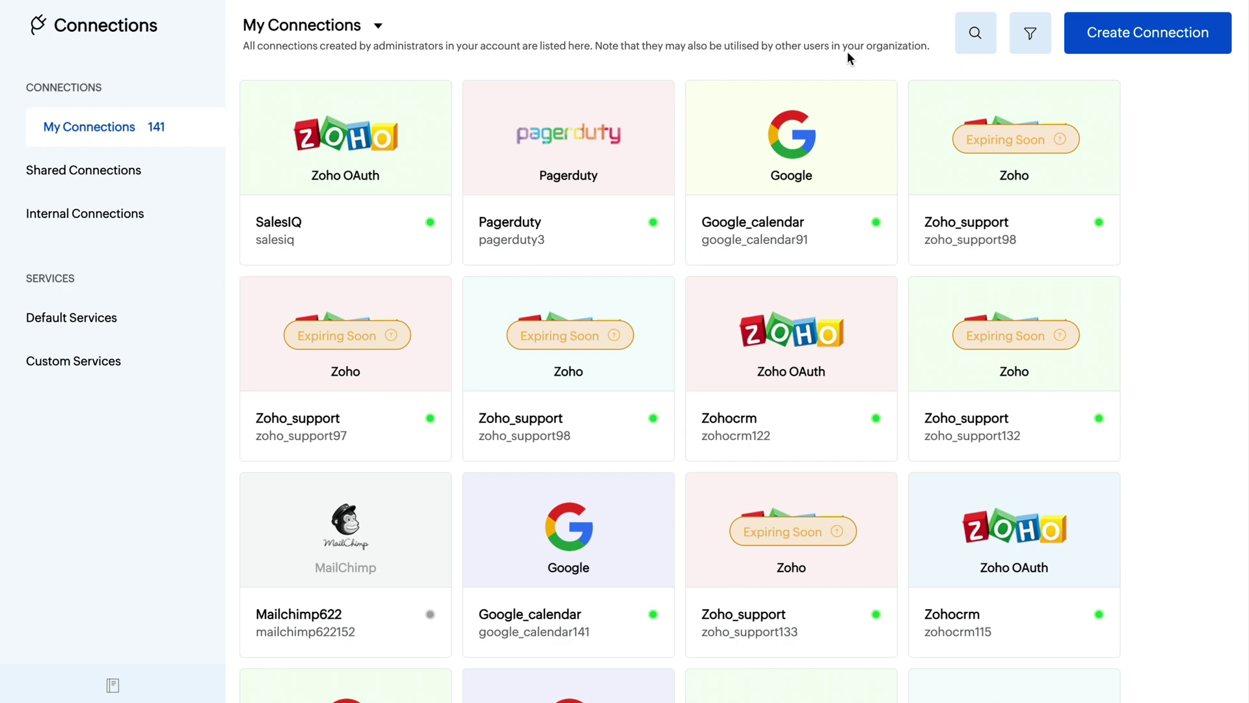
click(1088, 32)
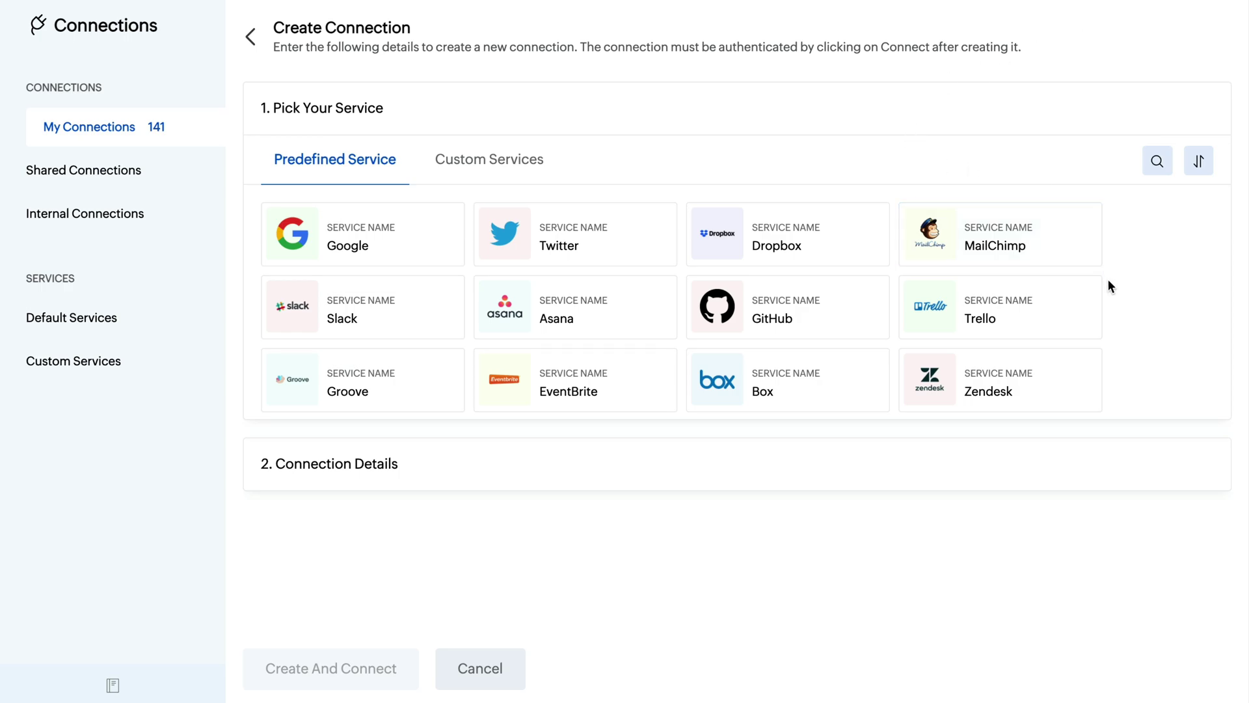
scroll(1109, 284, down, 1)
scroll(1108, 281, down, 10)
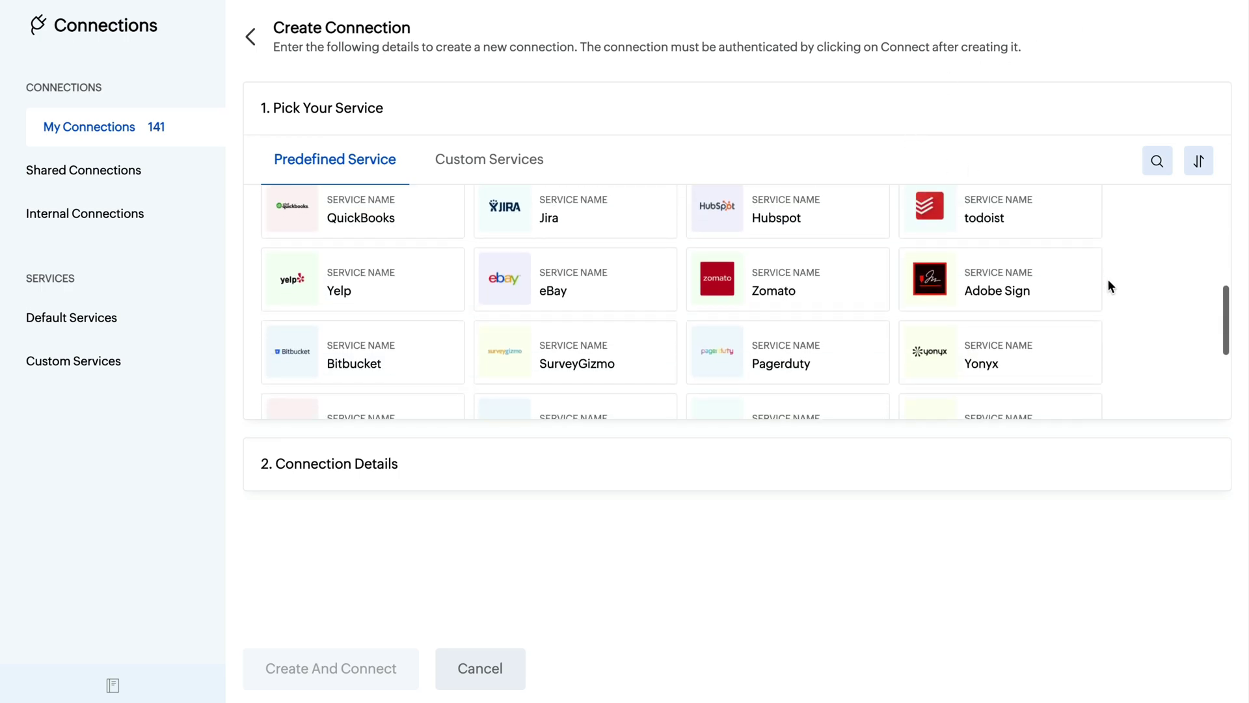
click(521, 170)
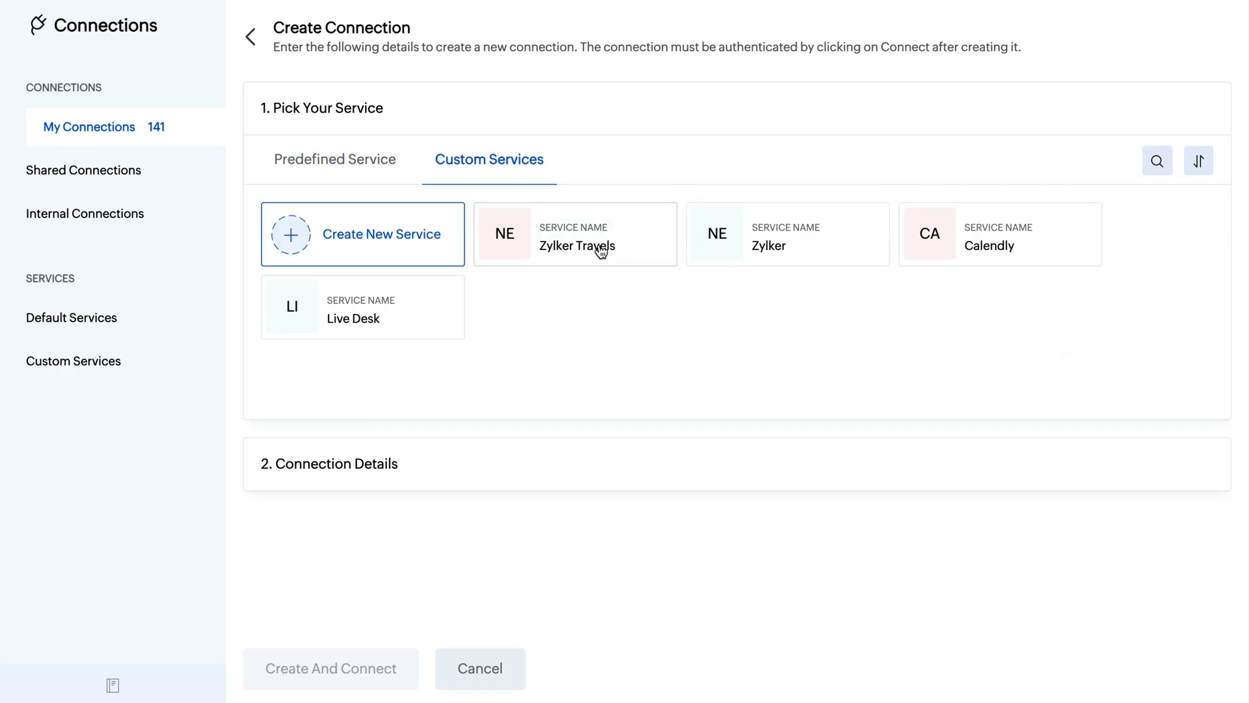
click(371, 237)
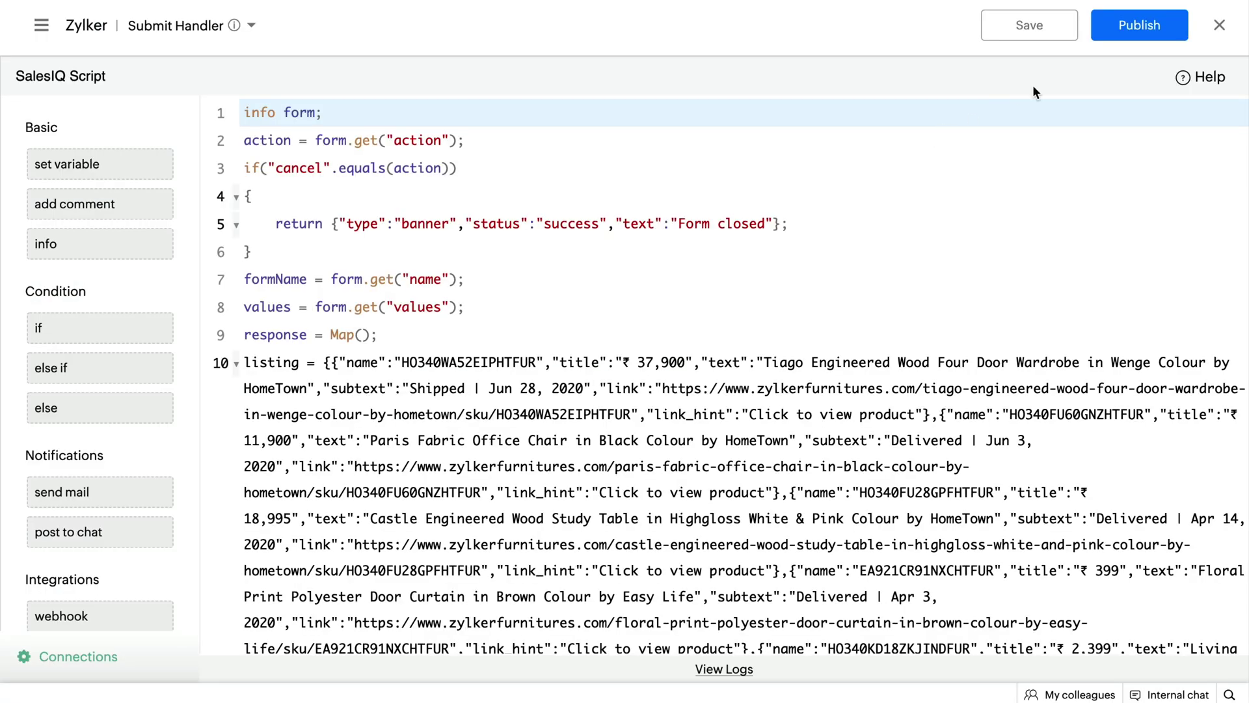
Step: Publish the Zylker controller, preview its form, and choose Australia as the country
click(1111, 39)
click(1174, 405)
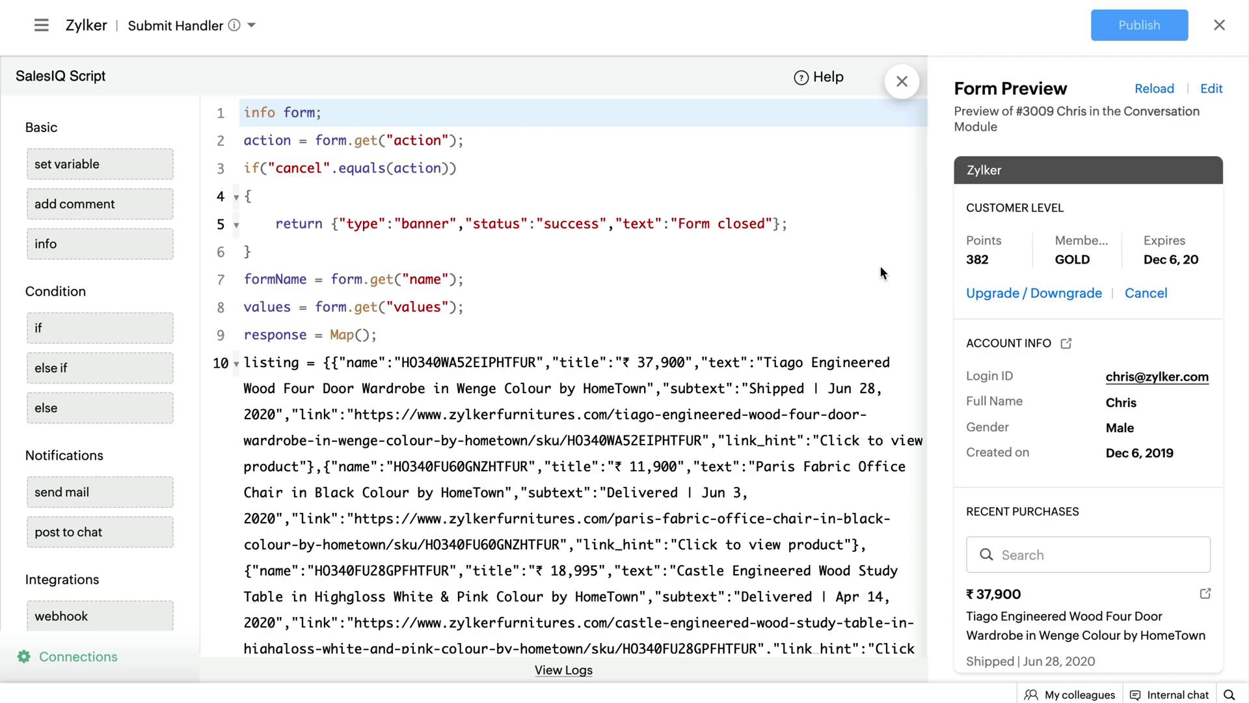
click(1033, 293)
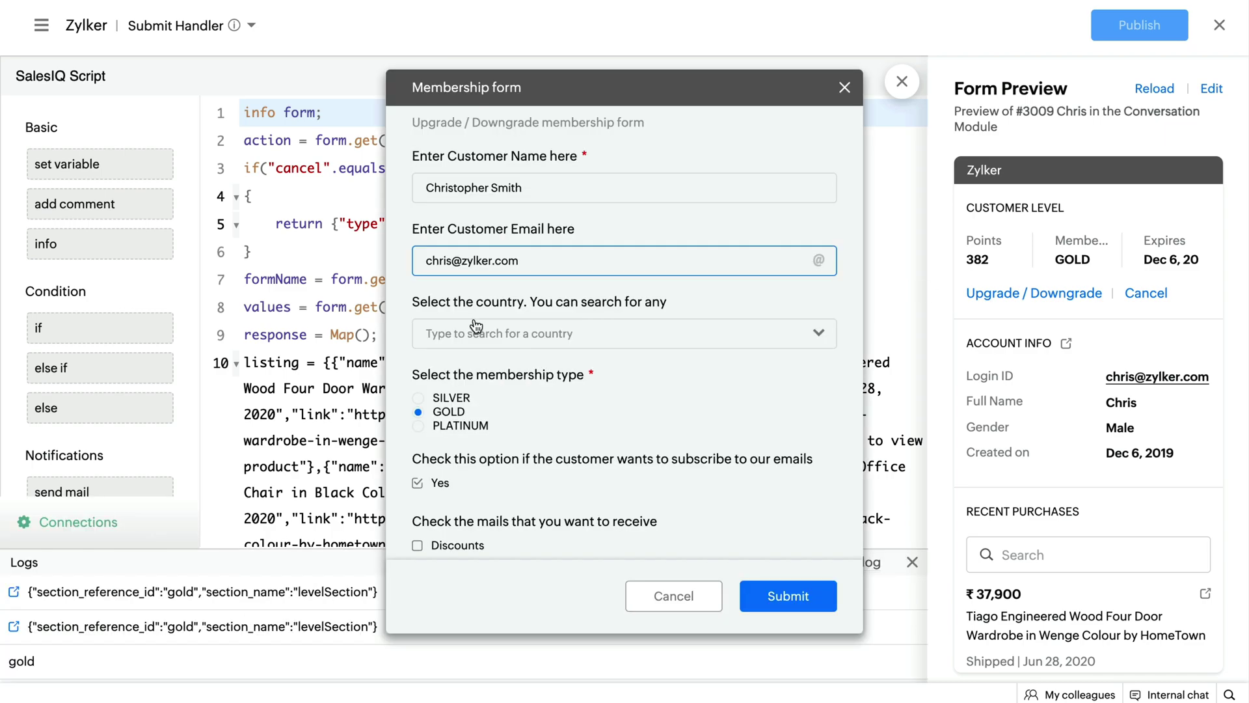
click(477, 330)
text(aus)
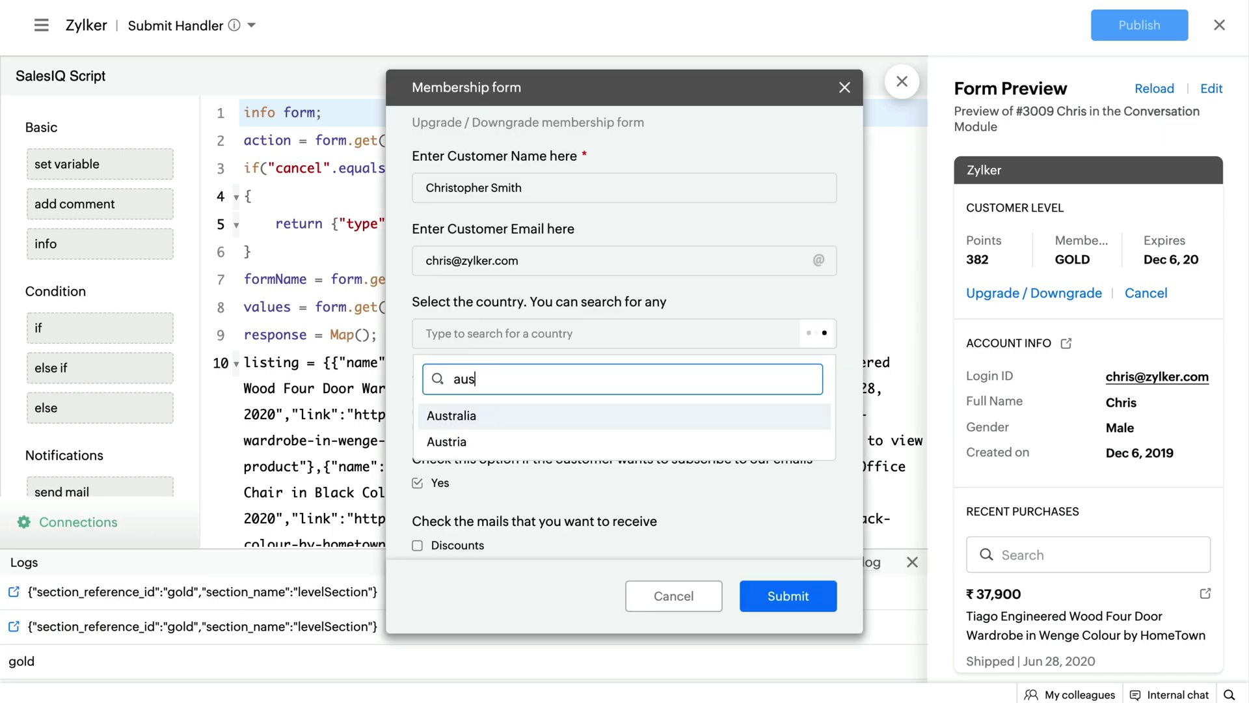
key(Return)
Step: Choose PLATINUM membership, tick Discounts and Meetings mails, and submit the form
click(420, 426)
scroll(546, 458, down, 3)
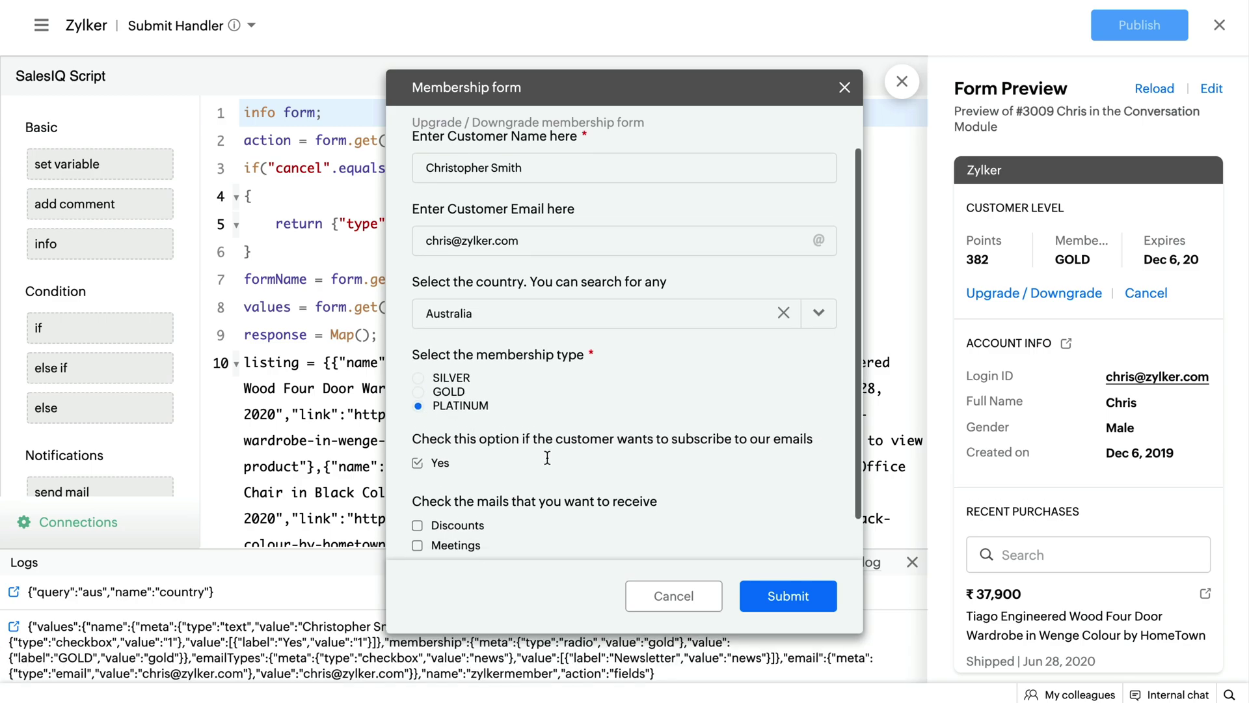
click(457, 486)
click(458, 501)
click(784, 583)
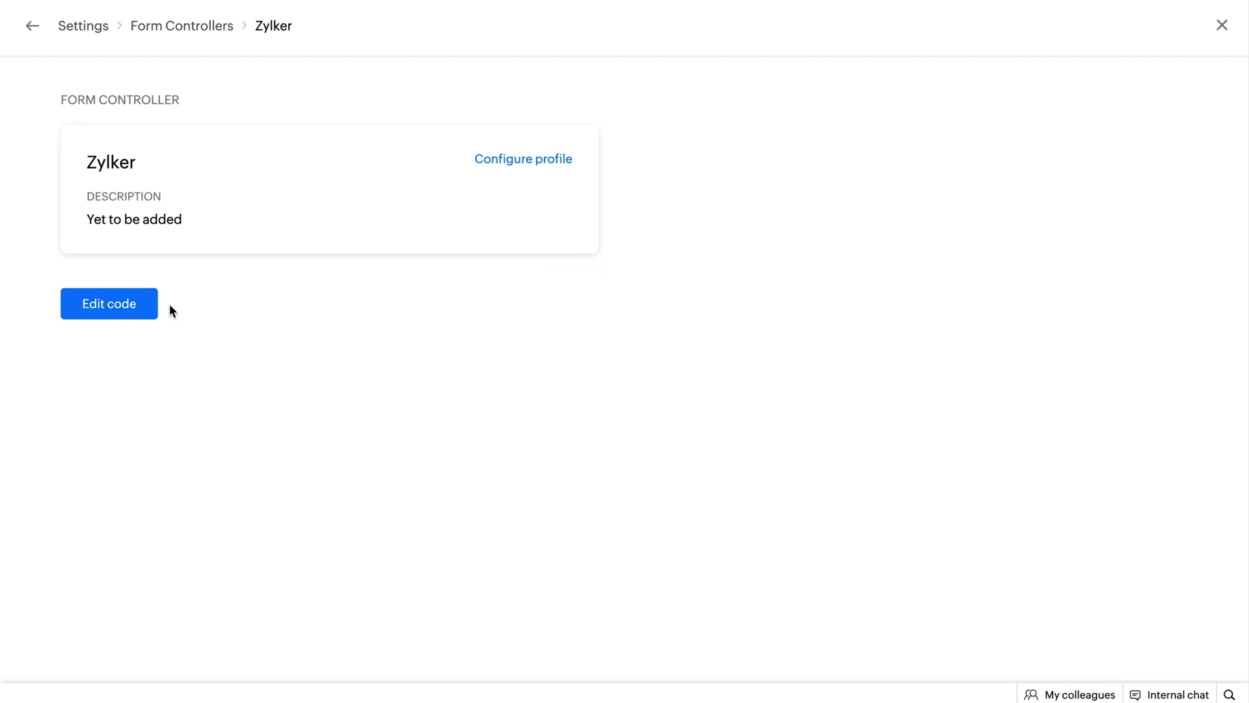
Step: Open and close the Zylker controller's script, then open its profile settings
click(116, 305)
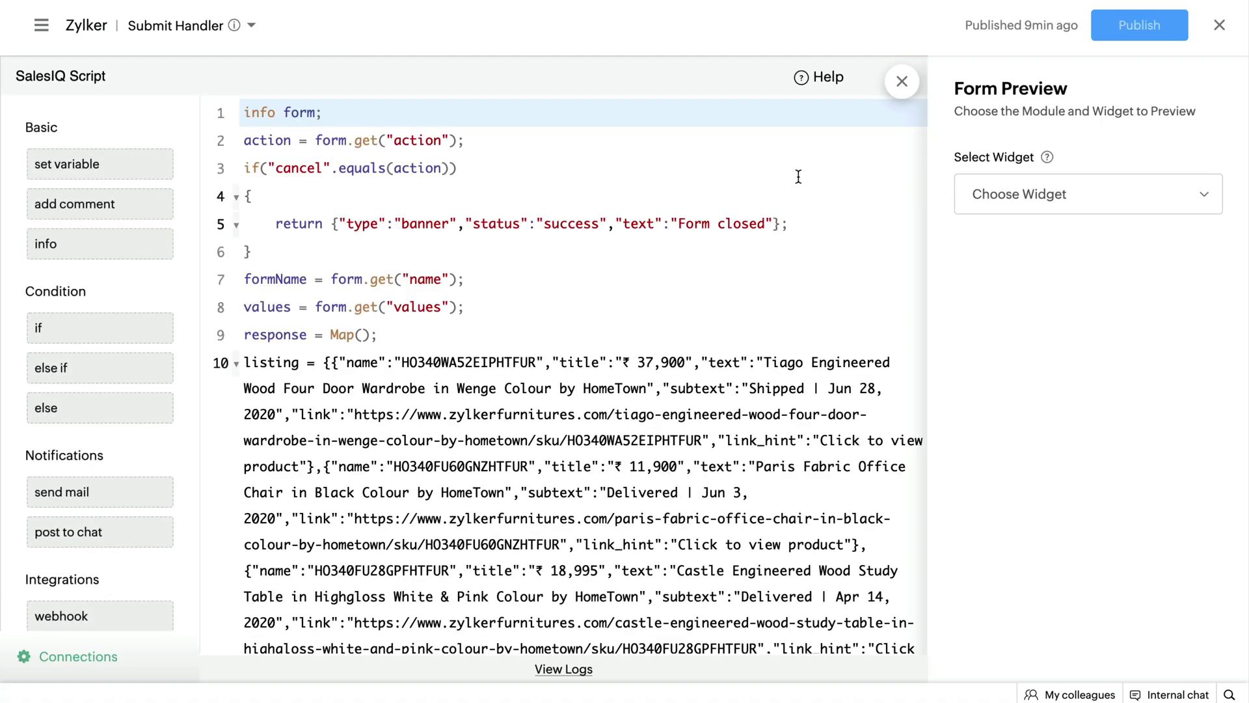
click(1215, 34)
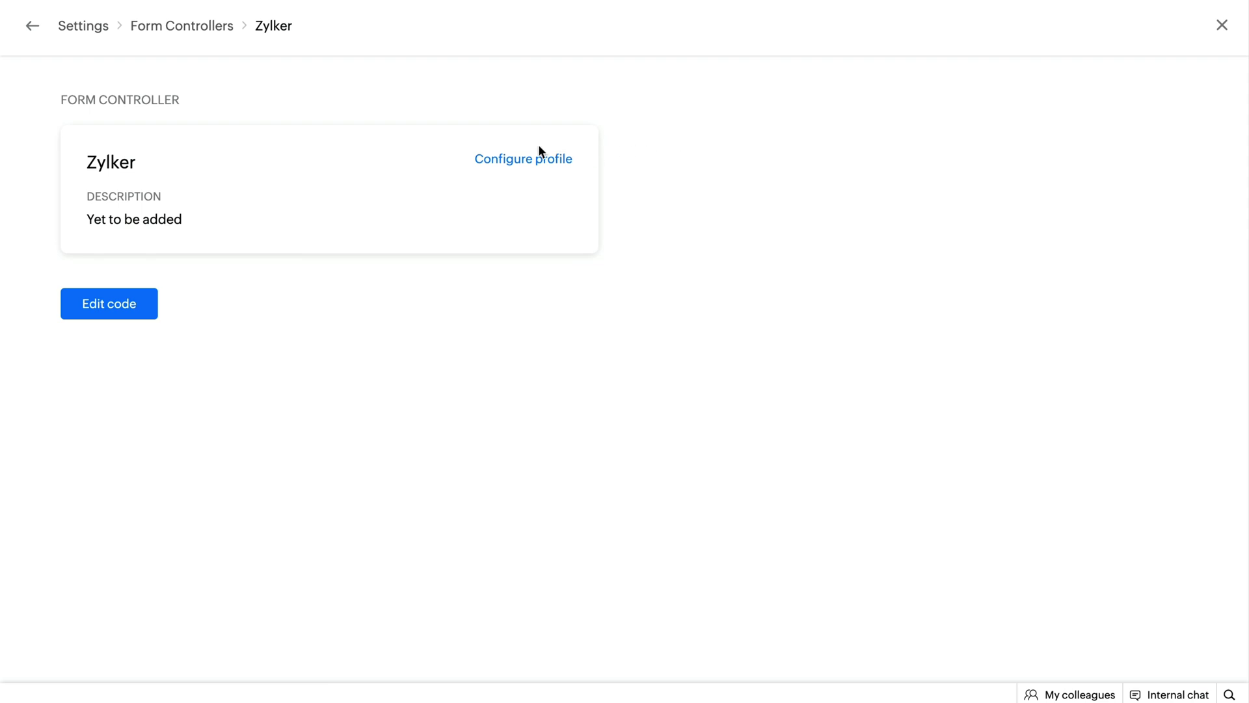
click(527, 160)
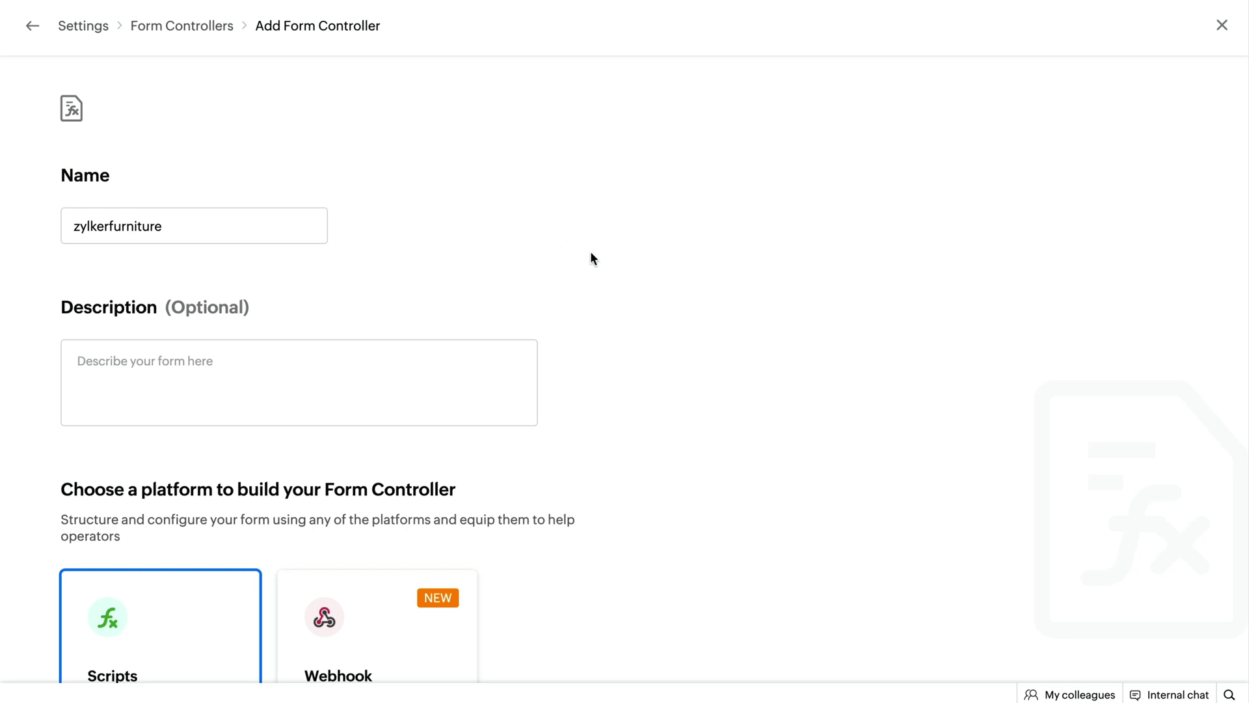
Step: Create zylkerfurniture as a Webhook controller, save the pasted ngrok /widgets URL, and publish it
scroll(604, 418, down, 5)
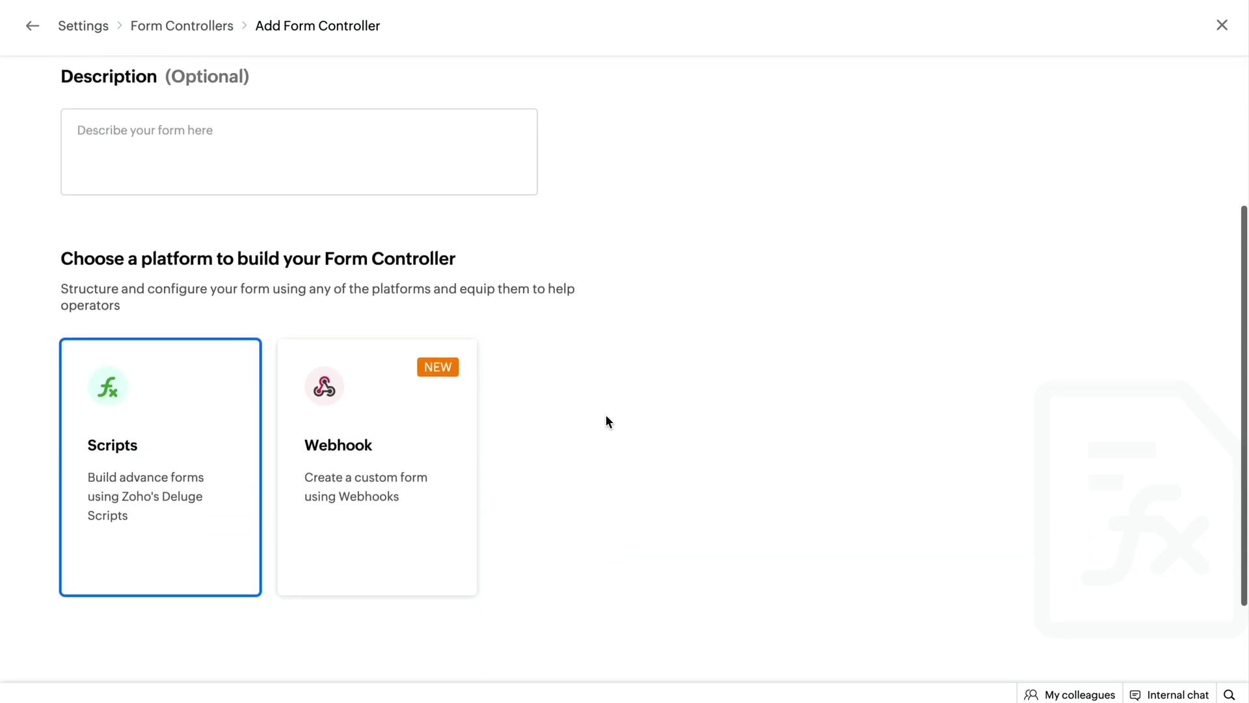
click(445, 392)
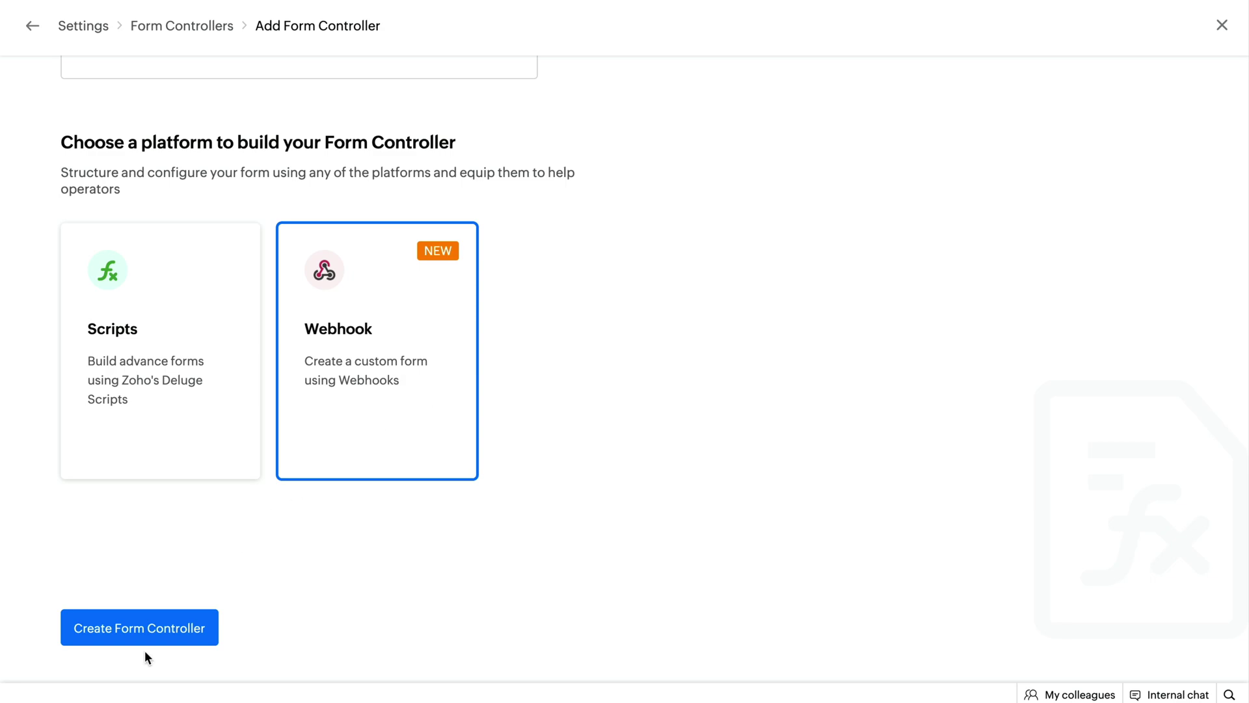
click(128, 634)
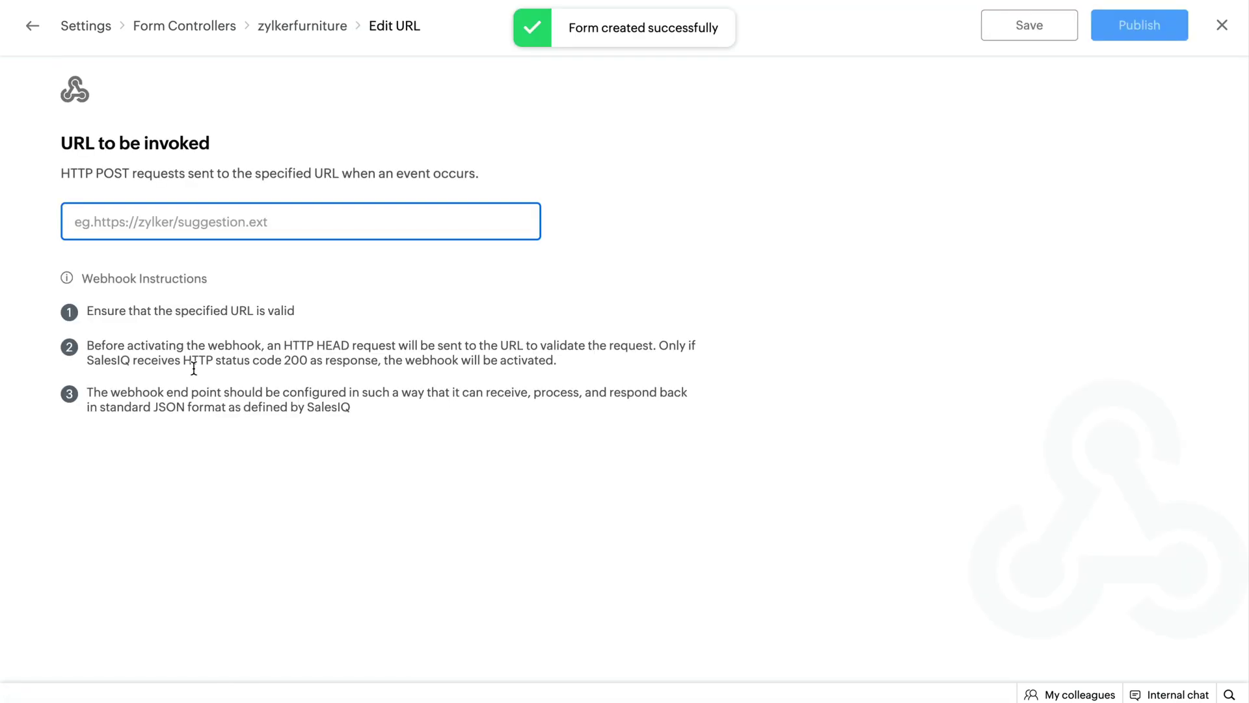
text(http://438d32b9df64.ngrok.io/widgets)
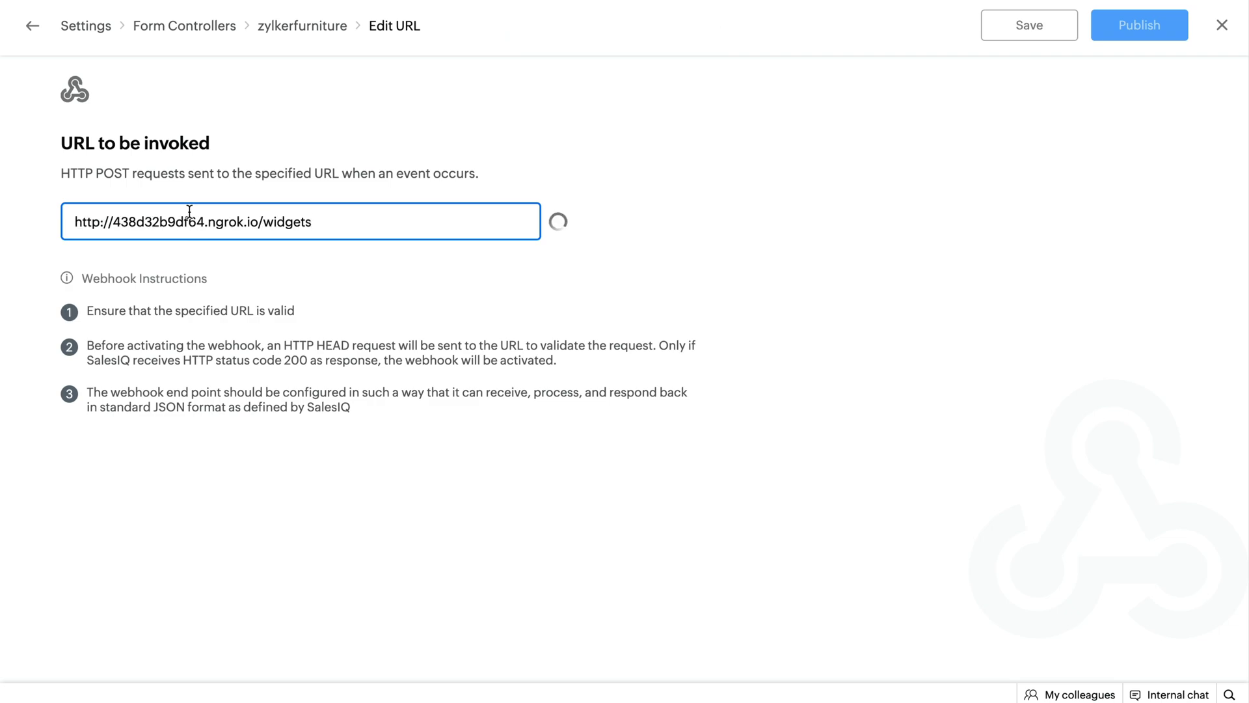
click(1016, 26)
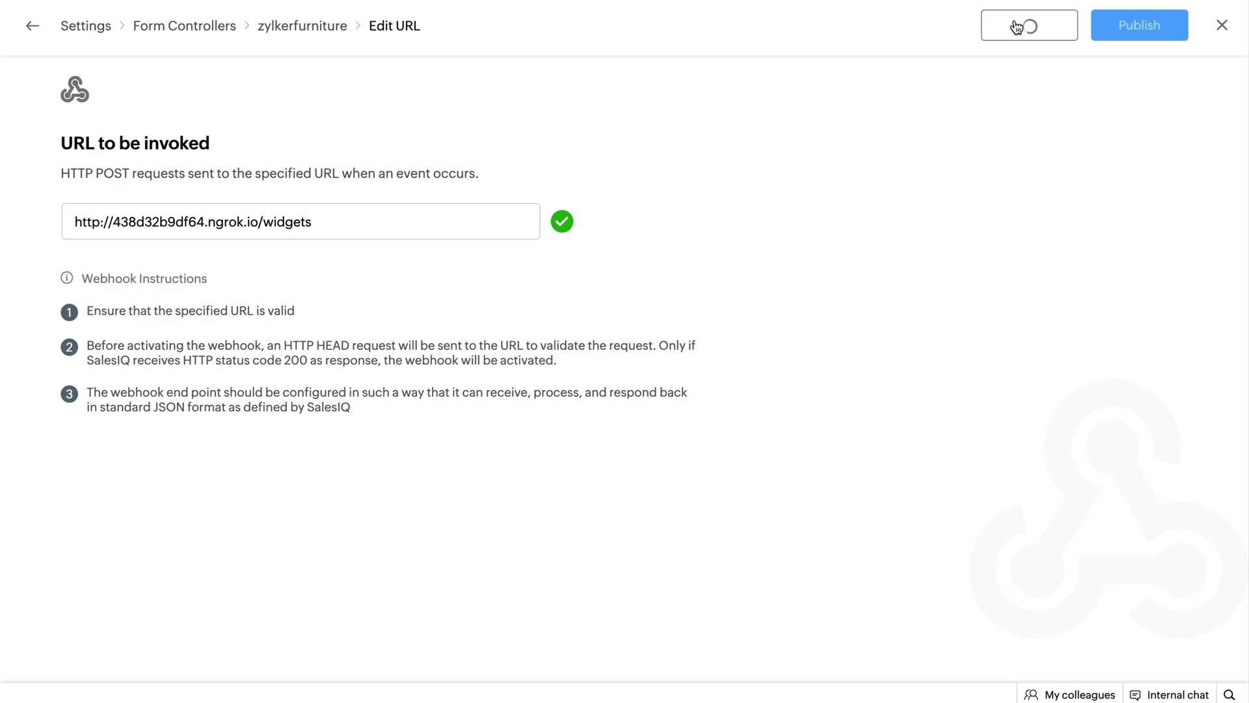
click(1120, 27)
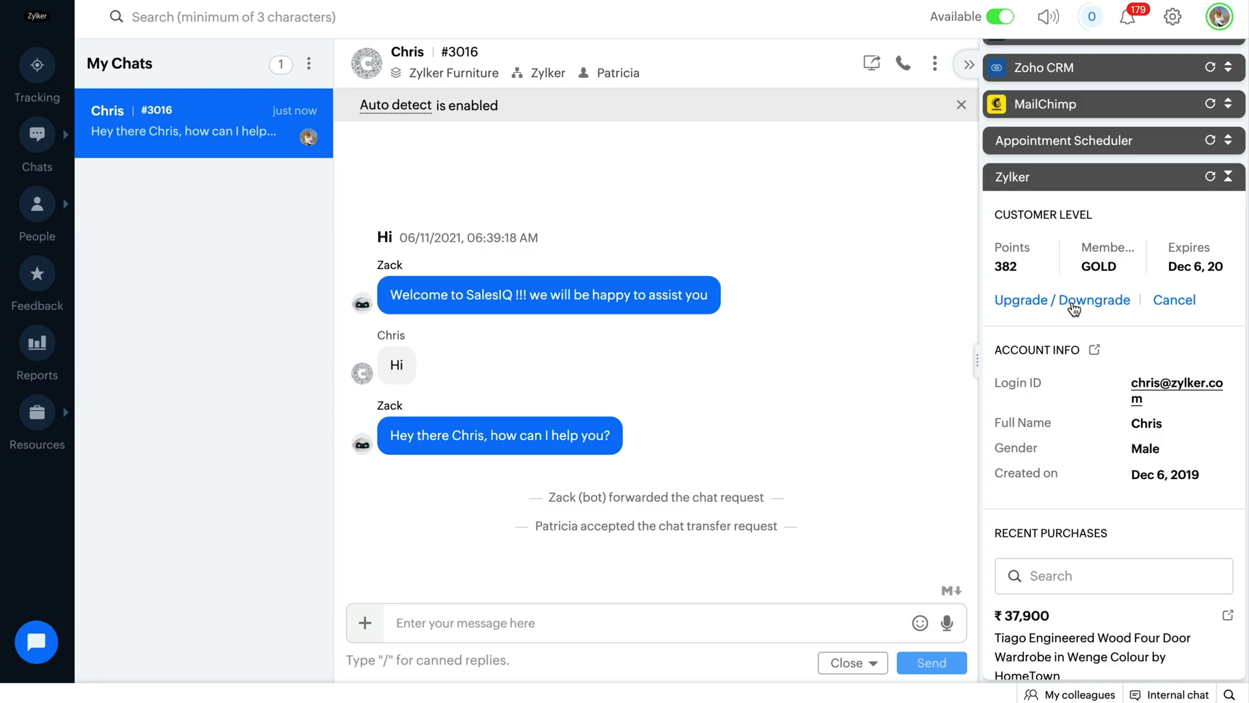
Step: From the live chat, open the Membership form, choose PLATINUM and tick Discounts mails
click(1075, 303)
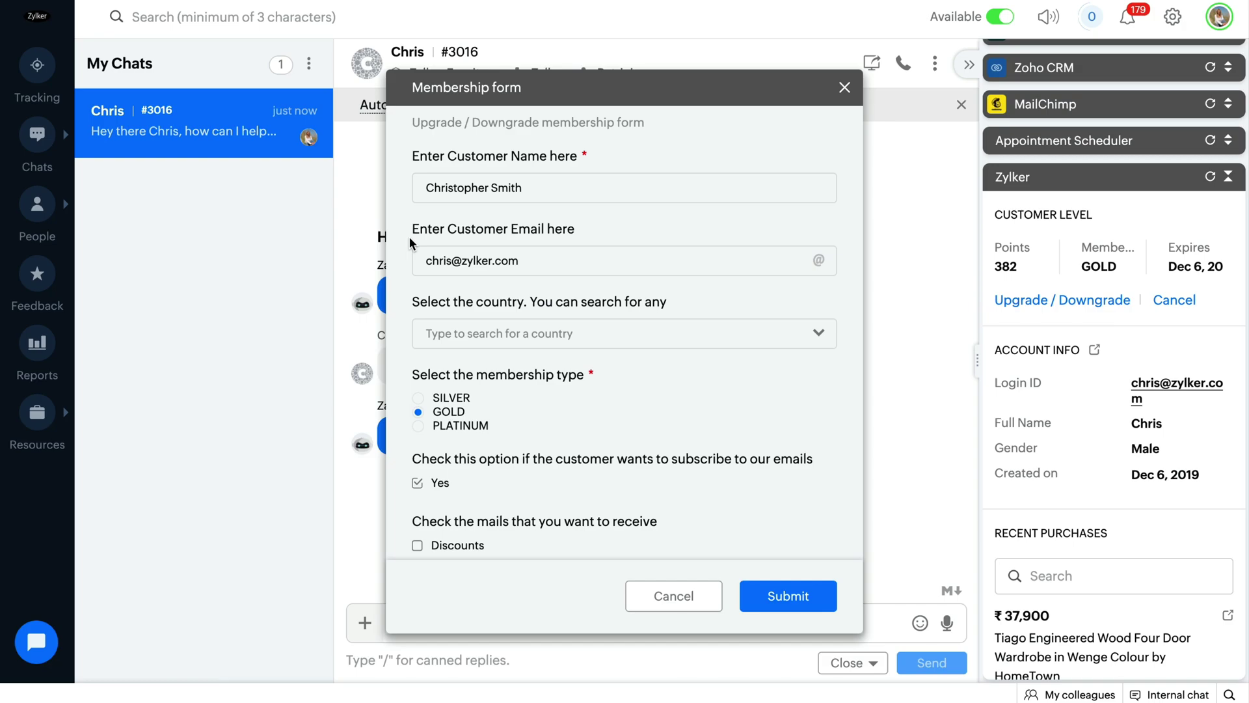
click(419, 427)
scroll(468, 436, down, 1)
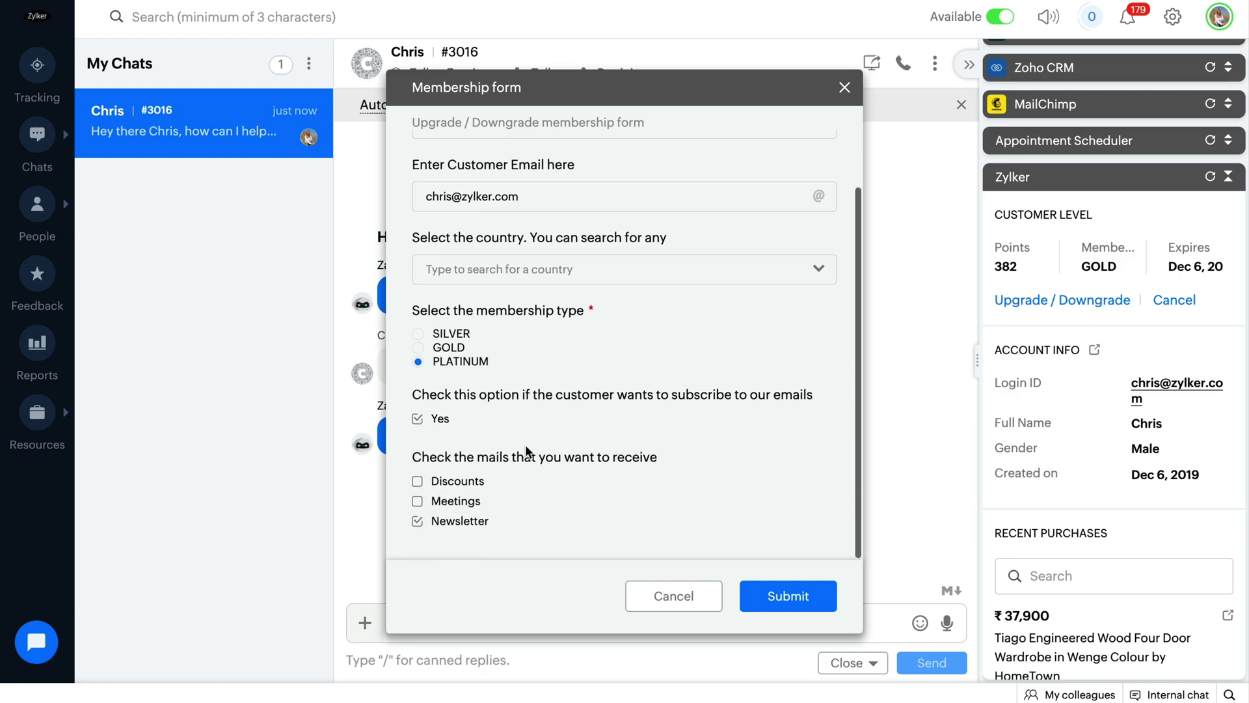
click(470, 485)
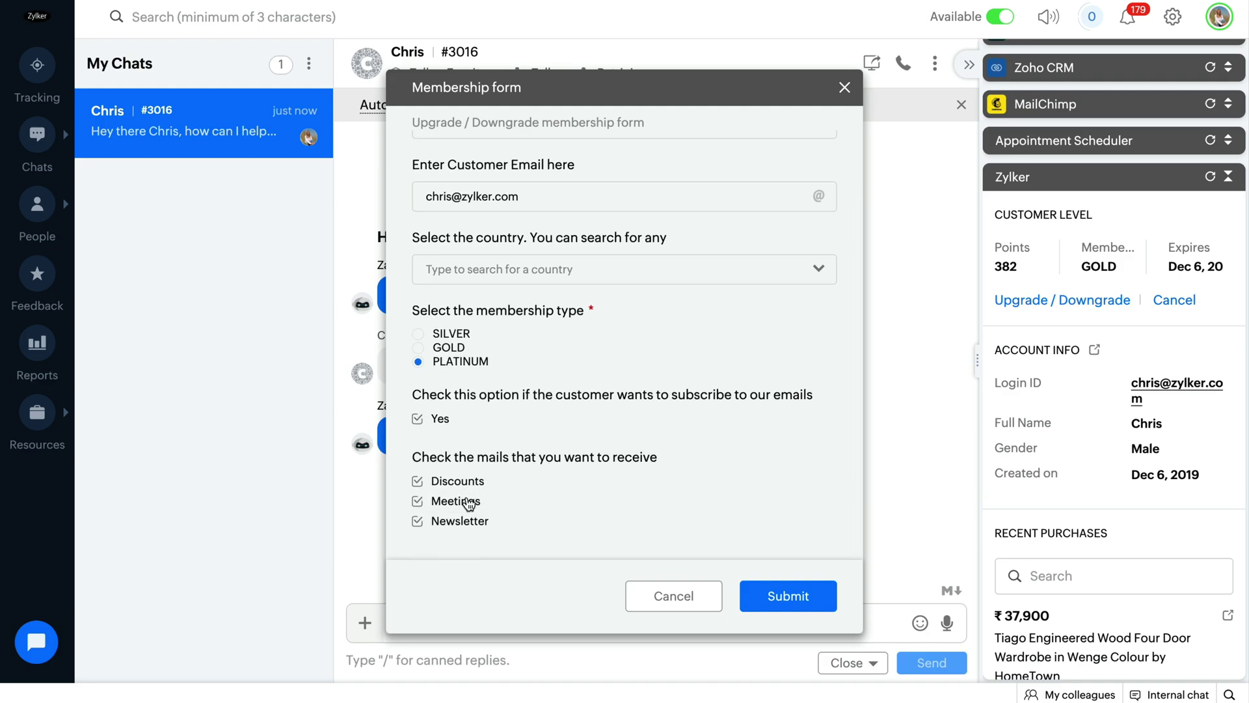